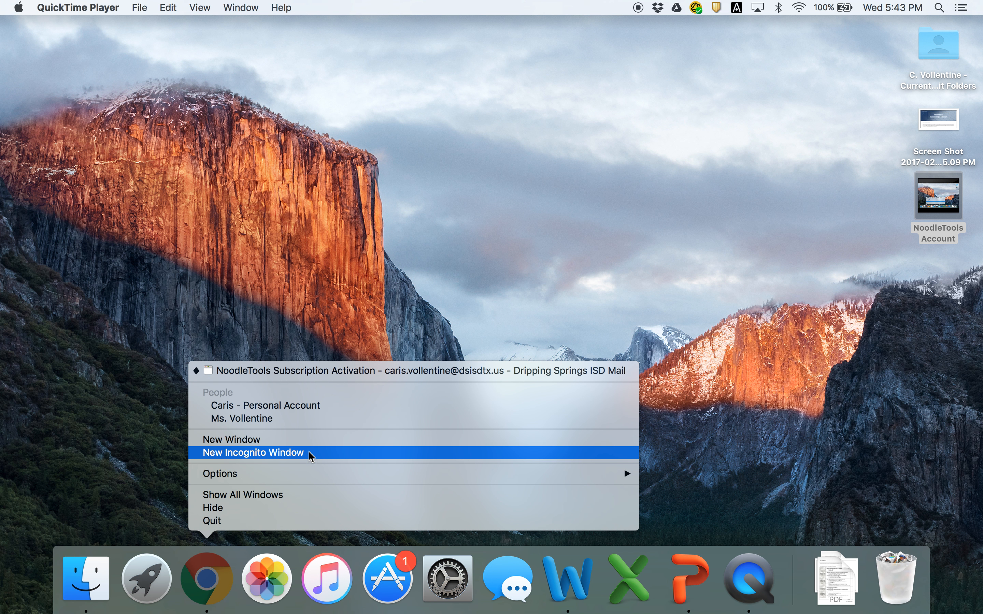
- Open a new incognito Chrome window, enlarge it slightly, and load noodletools.com
left_click(309, 454)
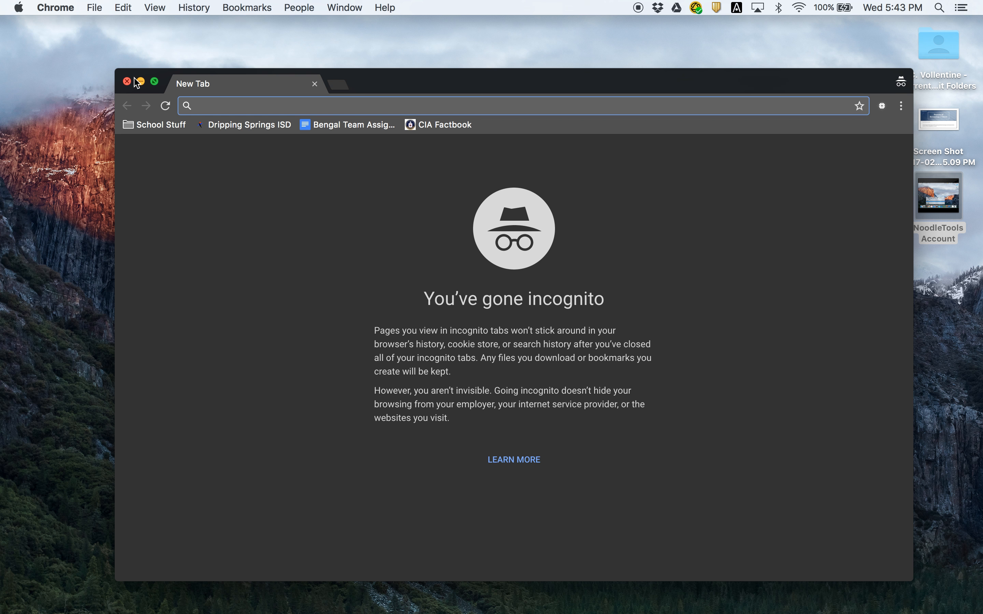
left_click_drag(115, 68, 69, 39)
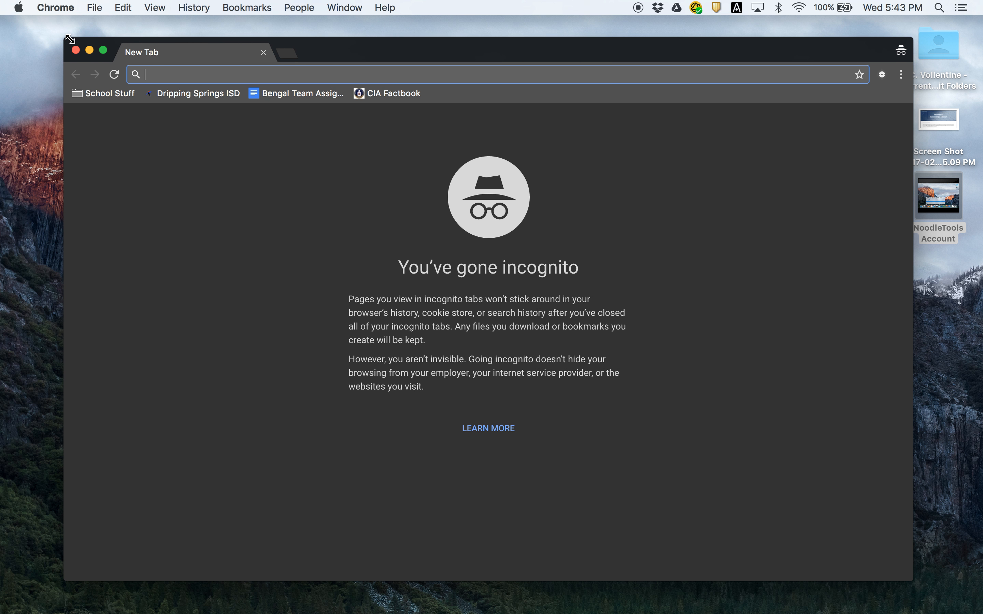
type("nood")
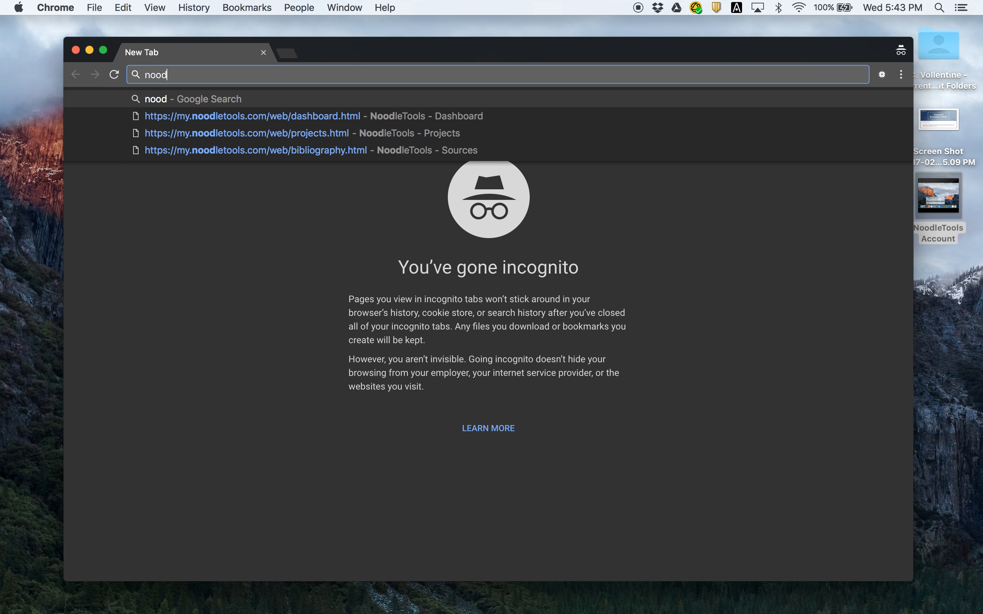
type("letools.com")
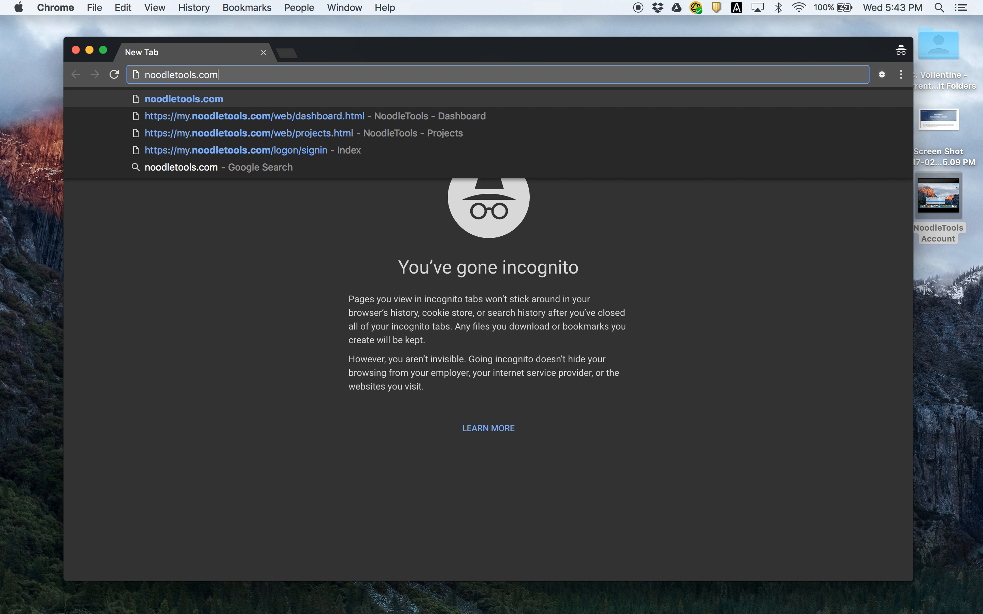
key("Return")
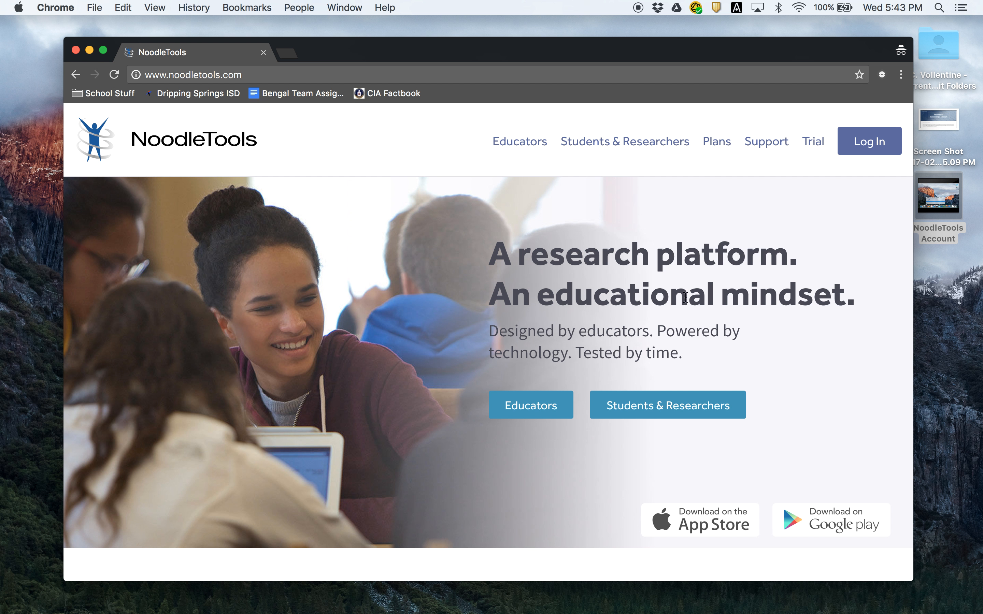
- Sign in to NoodleTools using the account's personal ID and password
left_click(863, 144)
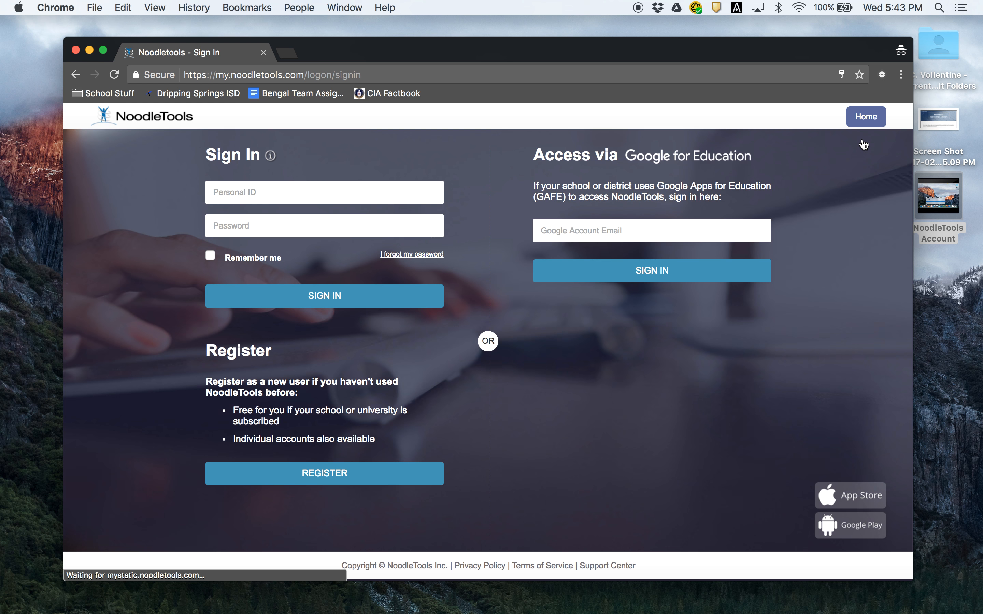
left_click(343, 193)
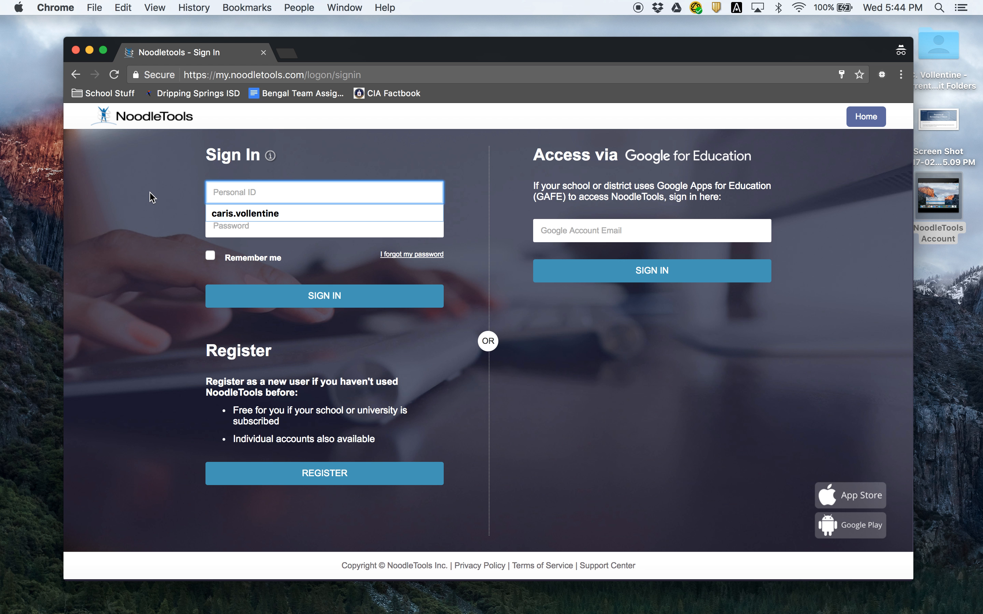
type("d")
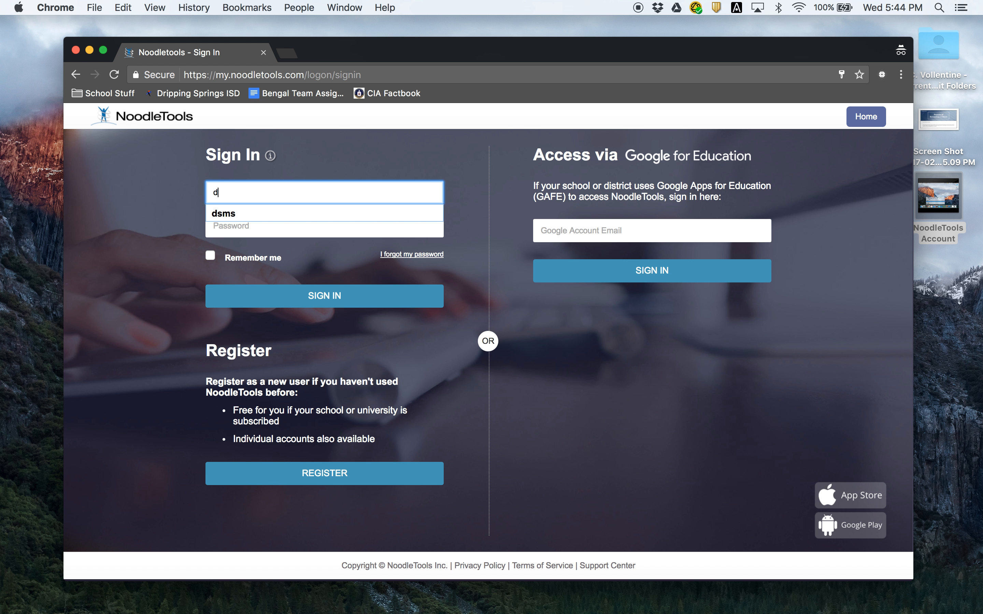
type("arth.")
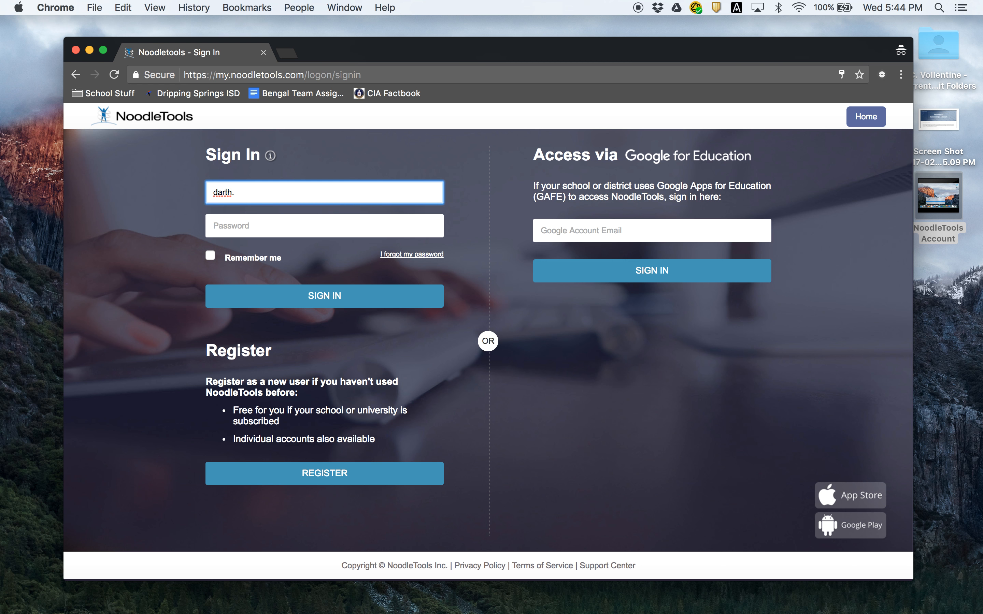
type("vader")
key("Tab")
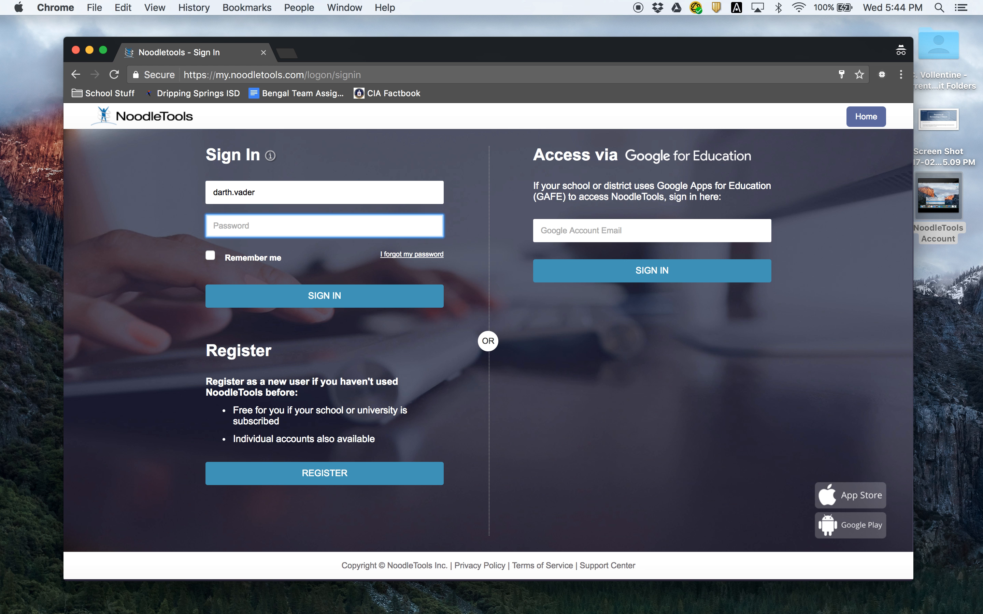
type("*********")
left_click(298, 296)
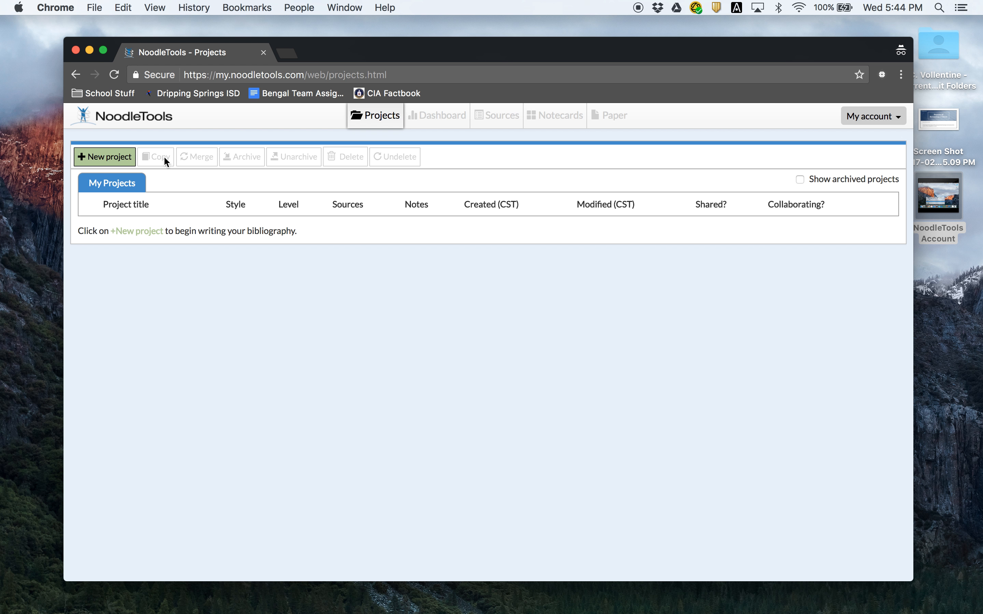
- Create a new project titled 'Animal Research' with MLA style at Starter level
left_click(122, 157)
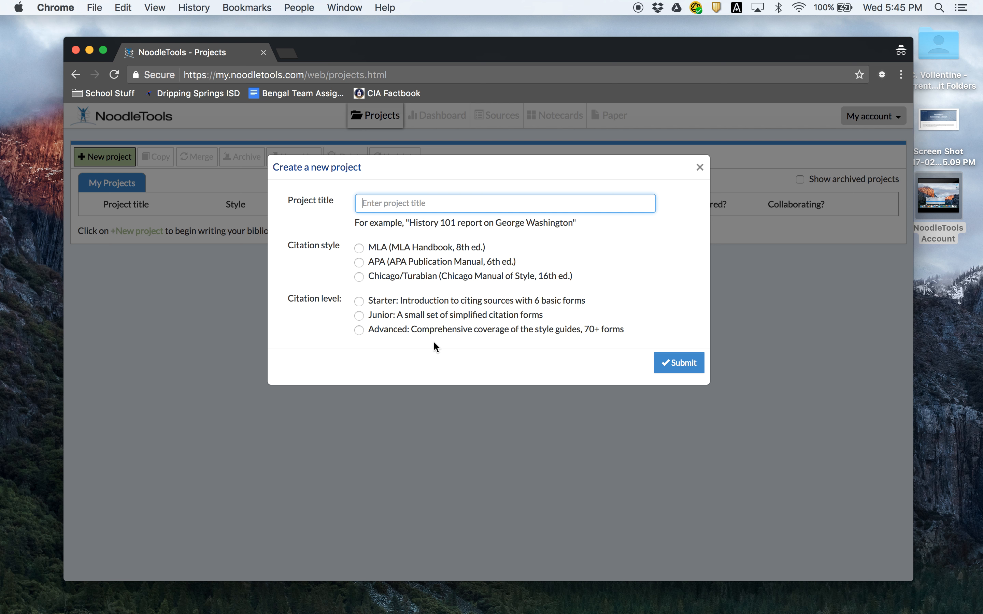
type("Animal Research")
left_click(465, 248)
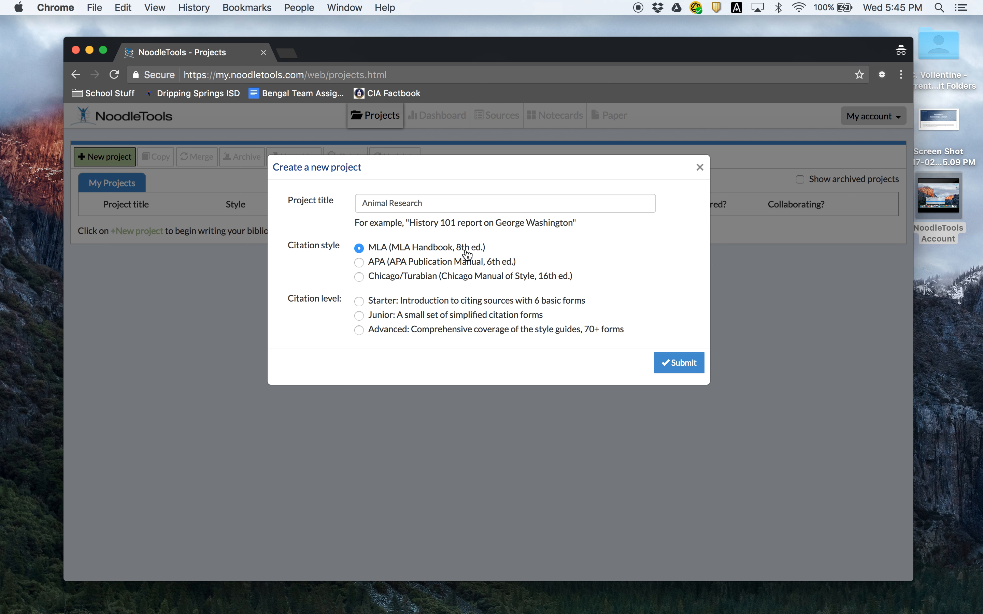
left_click(470, 303)
left_click(683, 363)
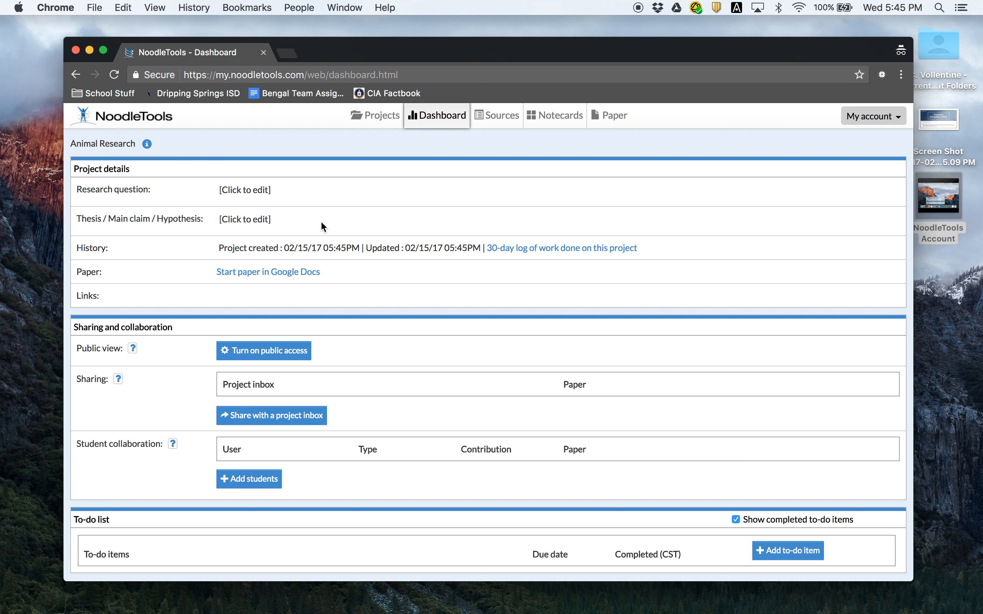
- Enter 'Copy and paste guiding question here' as the project's research question
left_click(252, 190)
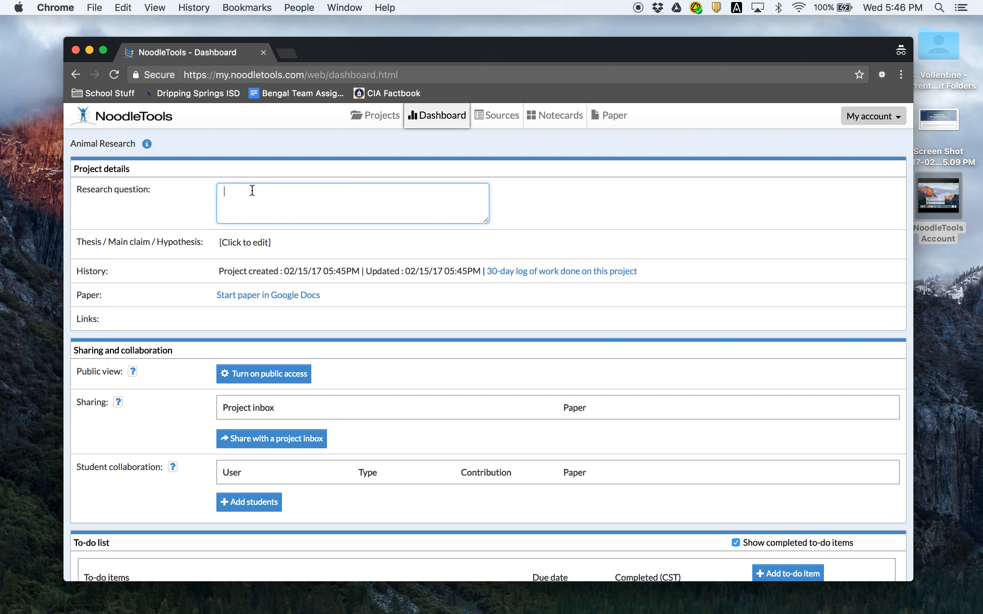
type("Copy and paste guiding question here")
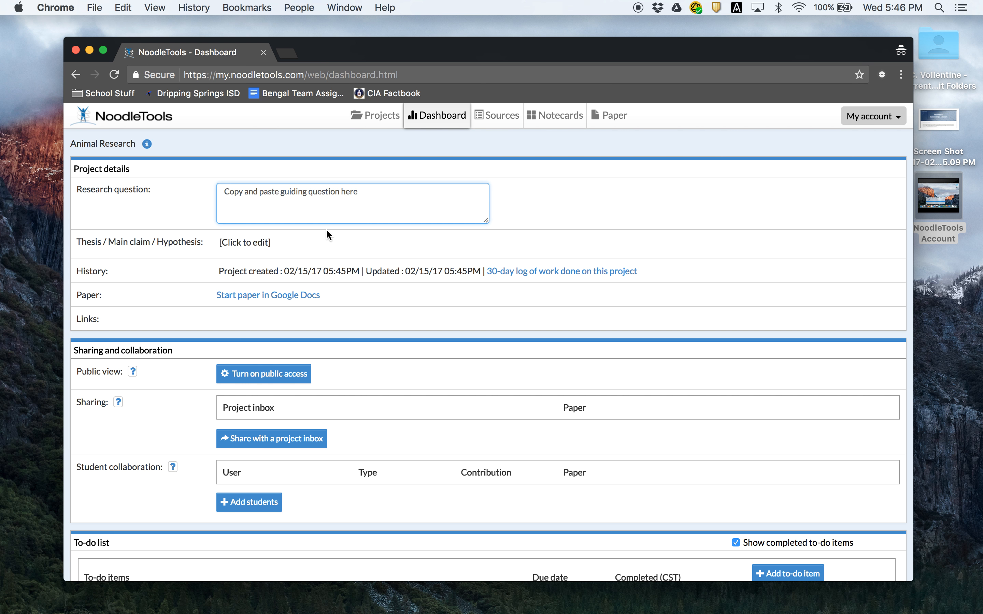
left_click(264, 243)
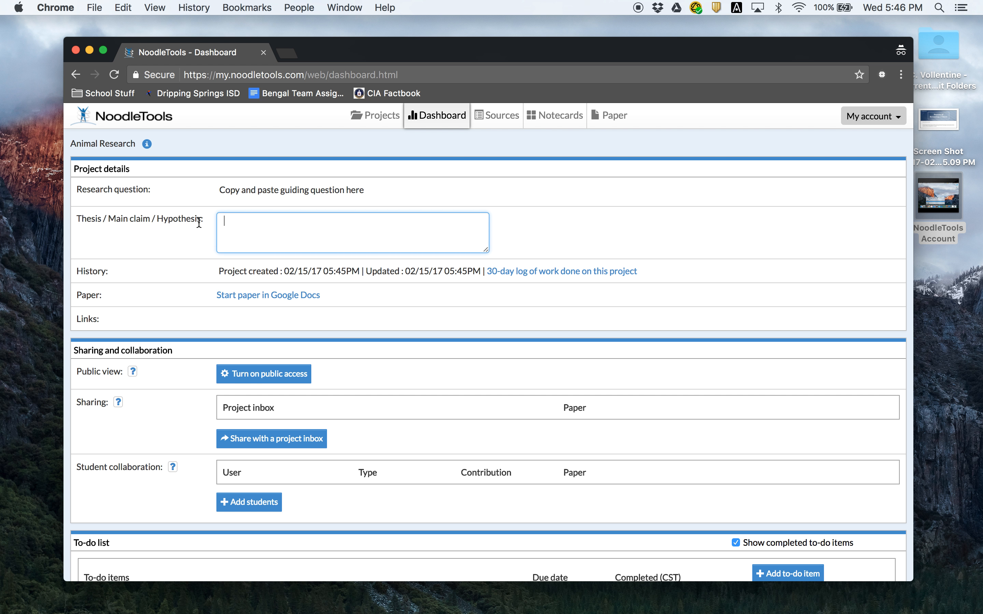
- Enter 'The world's greatest animal is ...' as the thesis / main claim and save it
type("The  world's greatest animal is")
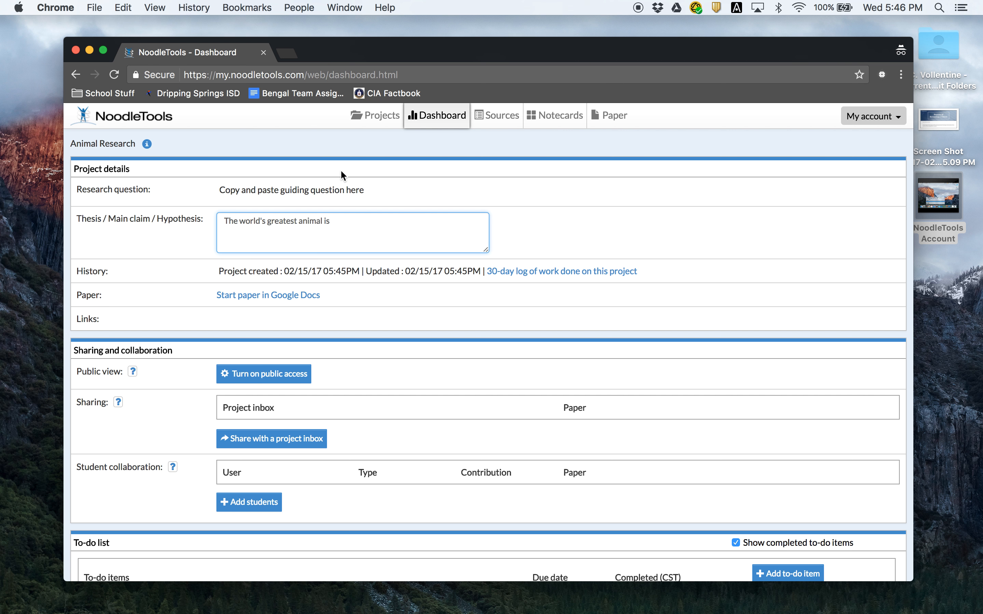
type("...")
left_click(399, 318)
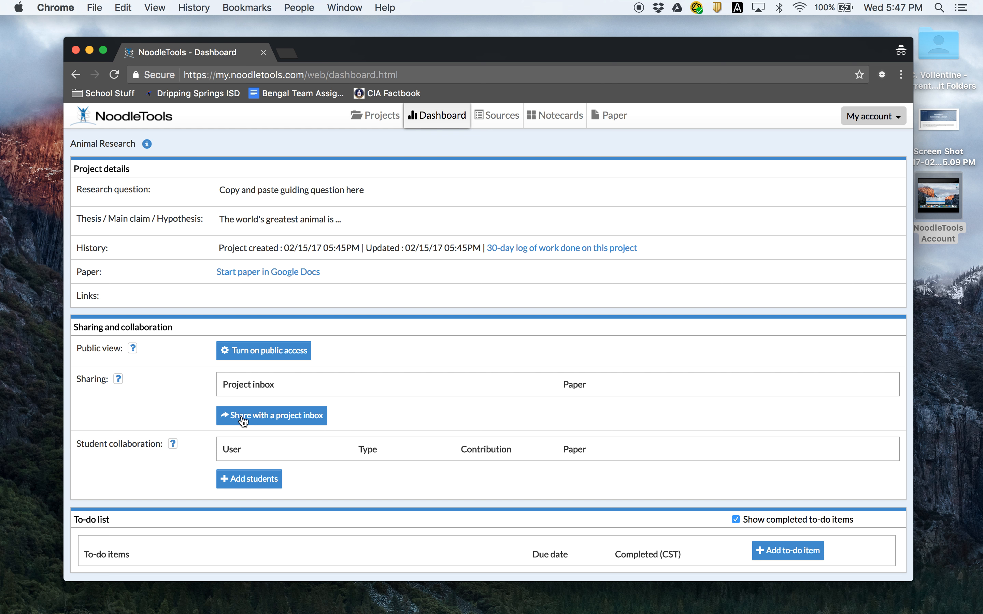
left_click(262, 416)
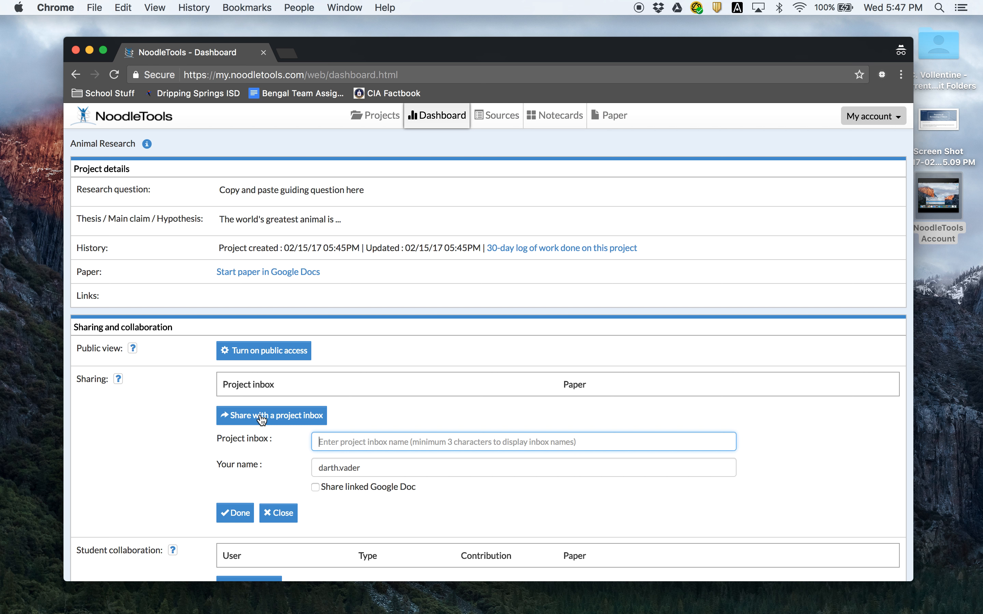
scroll(375, 423, "down", 3)
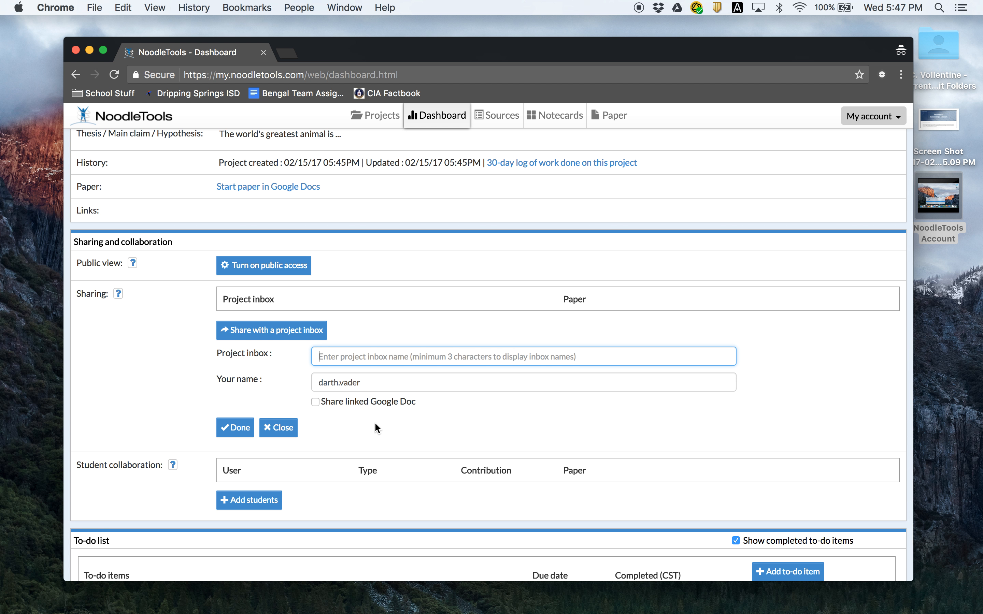
type("Vollentine - P1 - Favorite Animal")
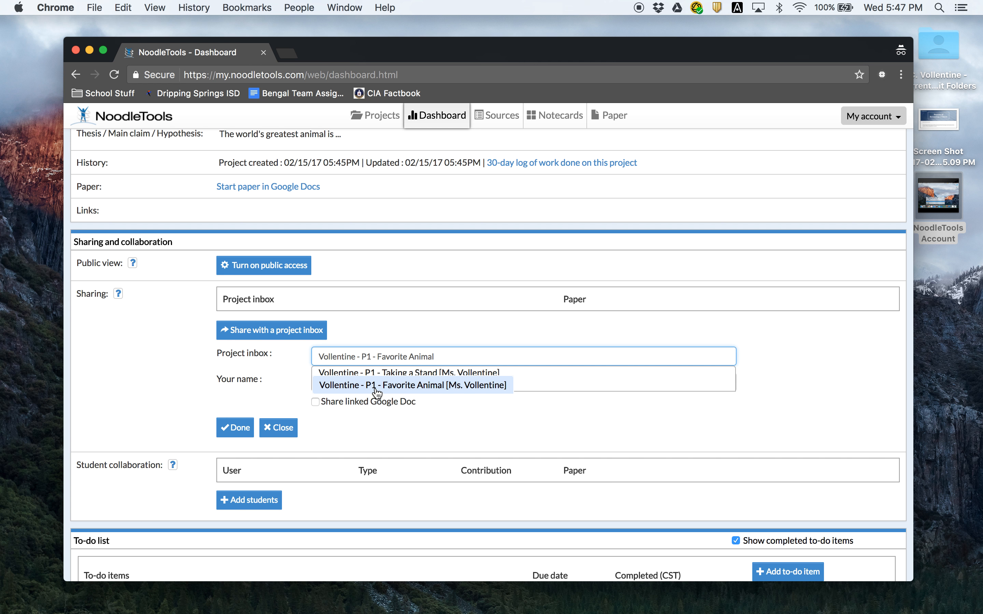
left_click(416, 390)
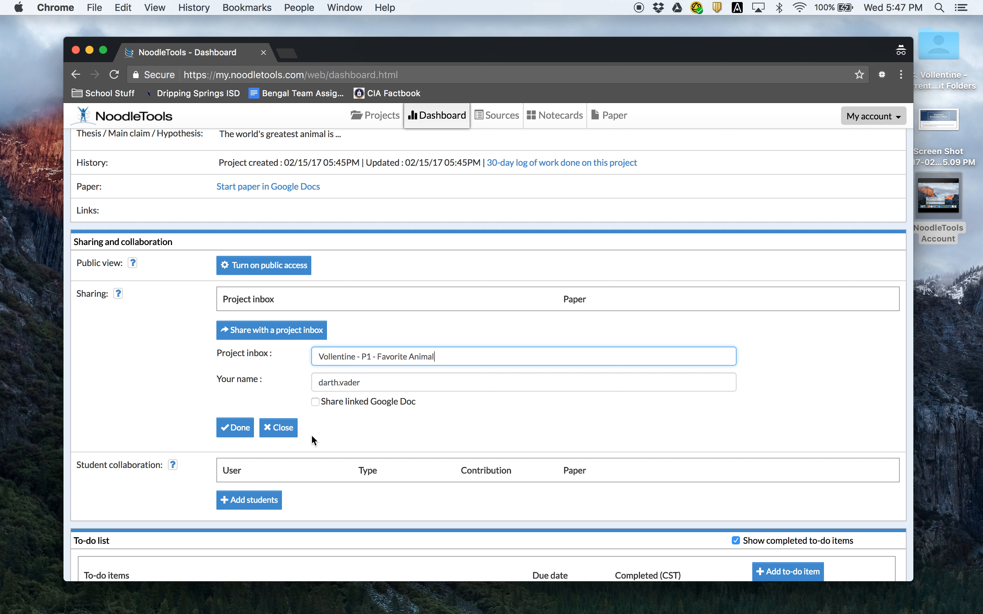
left_click(237, 427)
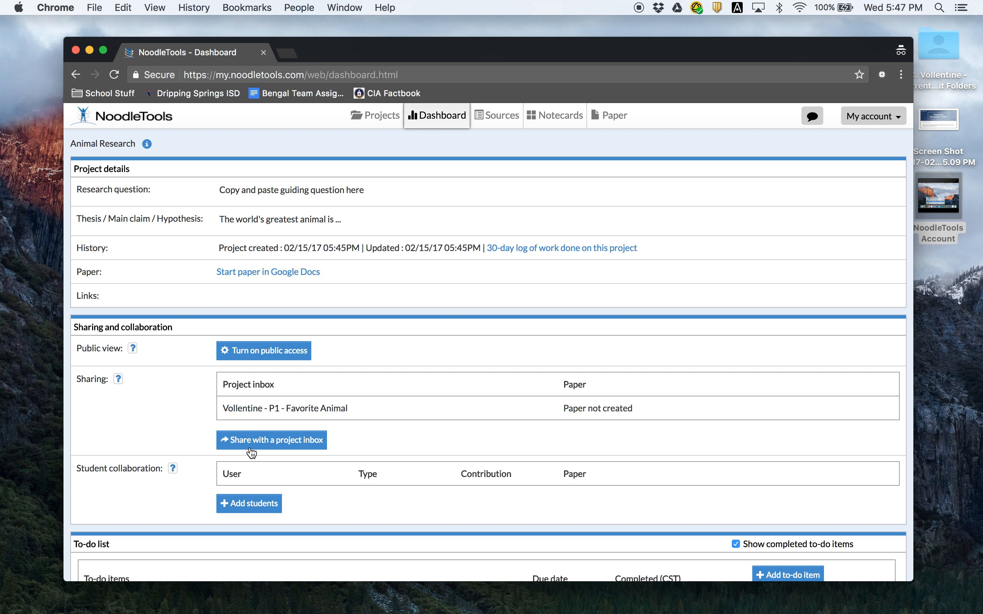
scroll(251, 451, "down", 1)
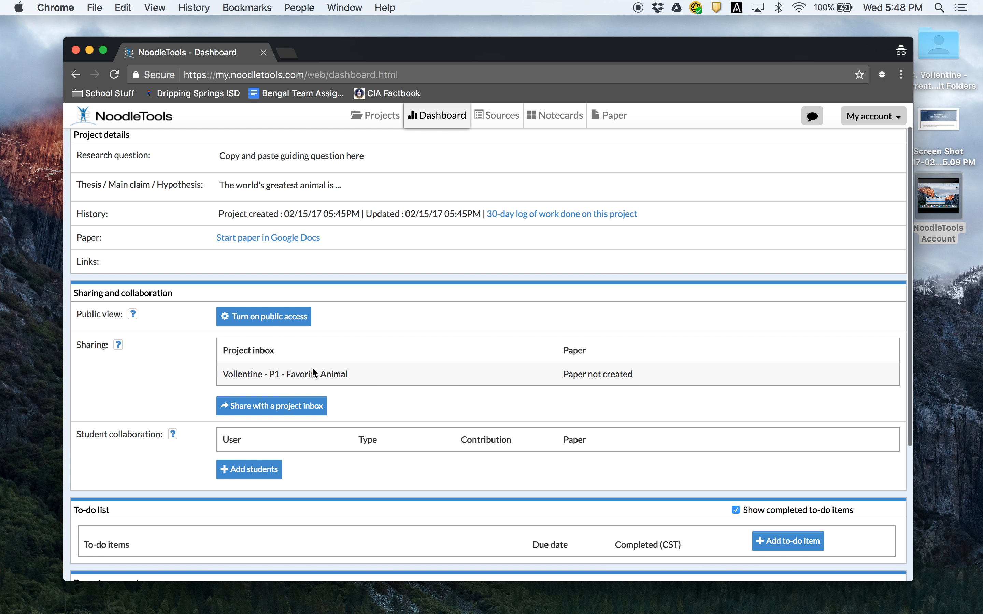
scroll(312, 368, "down", 2)
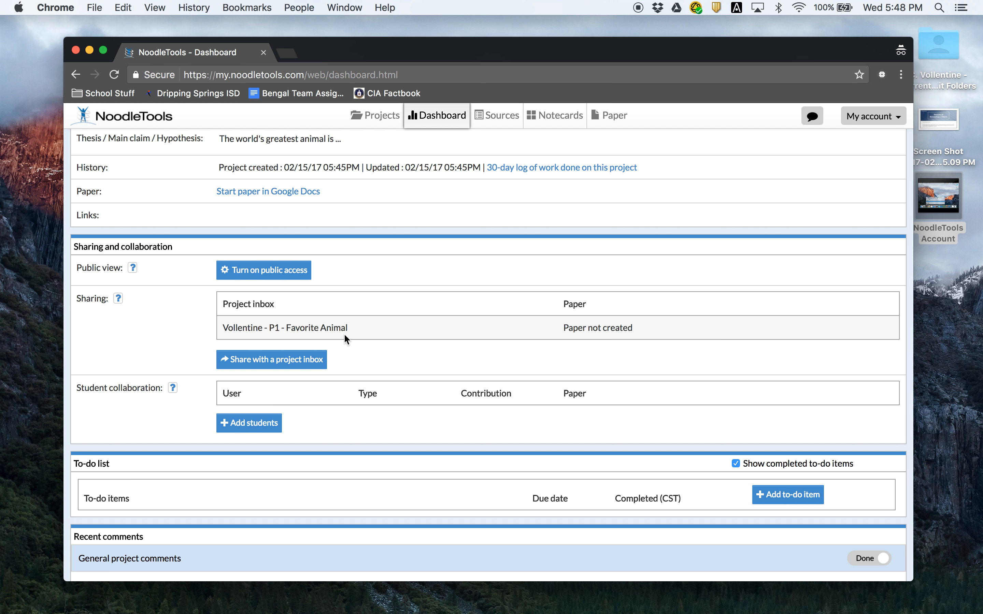
scroll(344, 335, "down", 1)
scroll(346, 351, "down", 2)
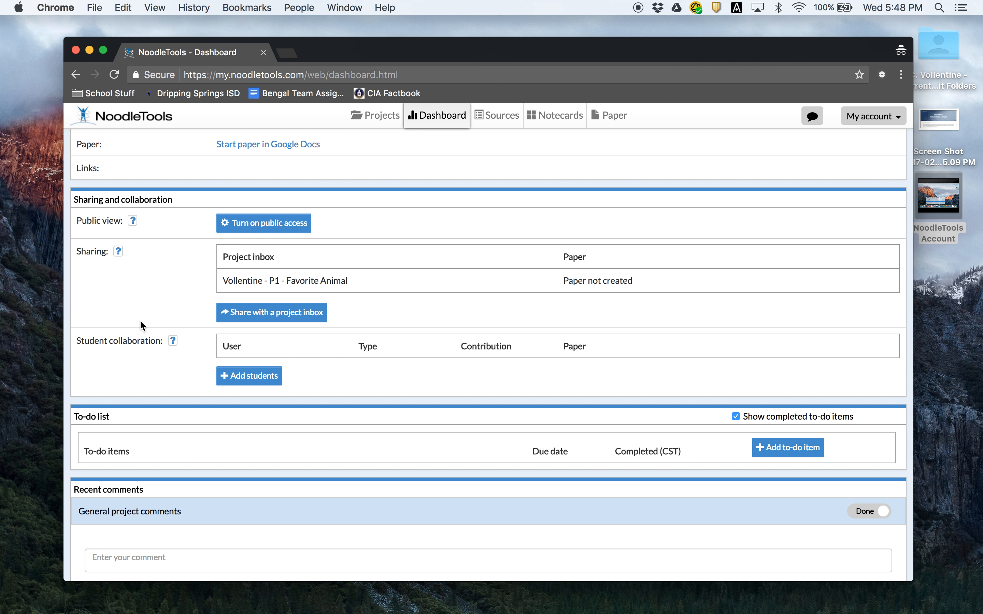
- Add a classmate by their Personal ID as a Full collaborator, dropping the extra empty row
left_click(255, 378)
scroll(366, 429, "down", 1)
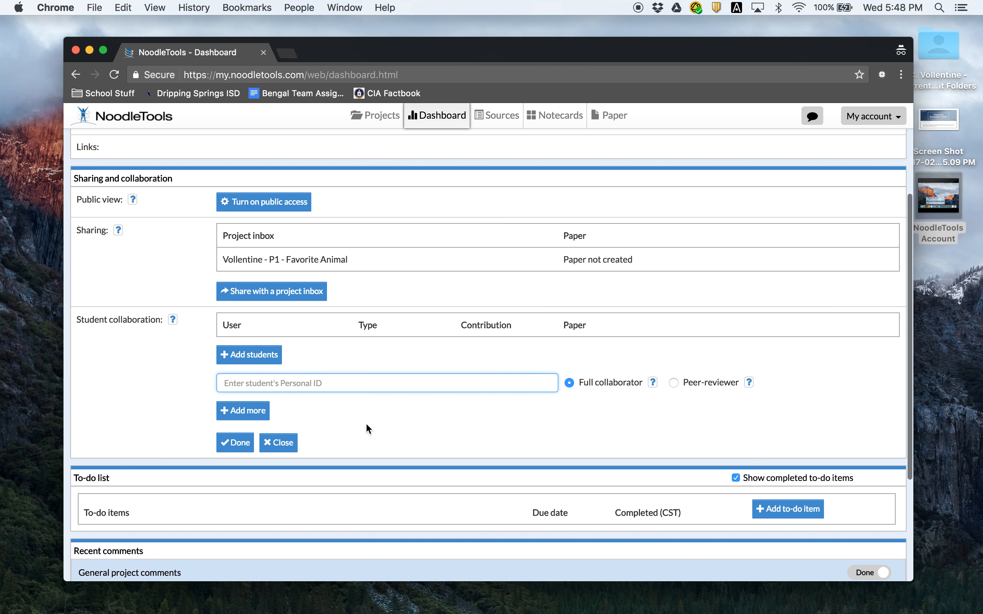
scroll(365, 423, "down", 1)
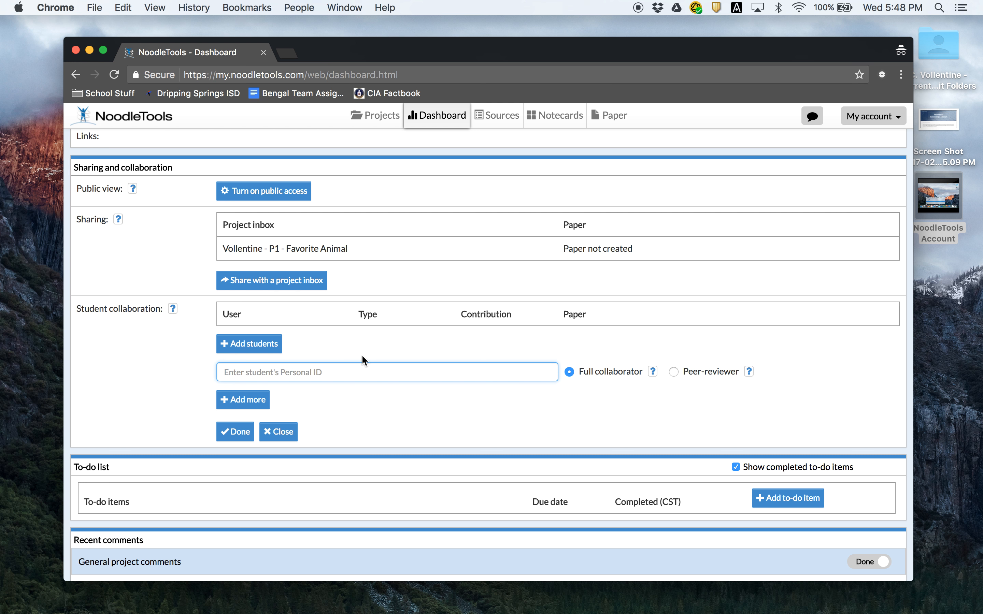
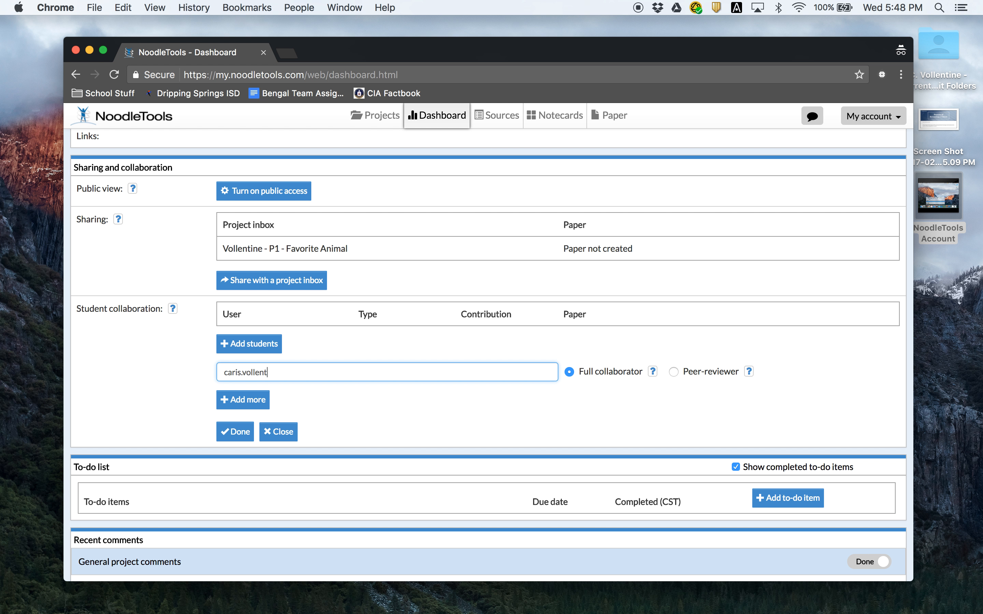
left_click(255, 400)
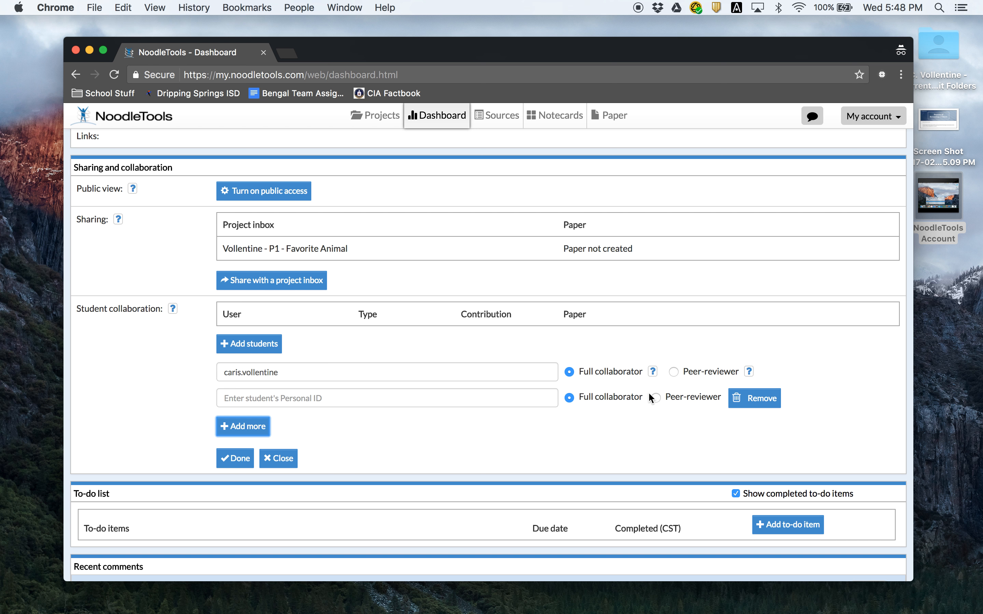
left_click(743, 397)
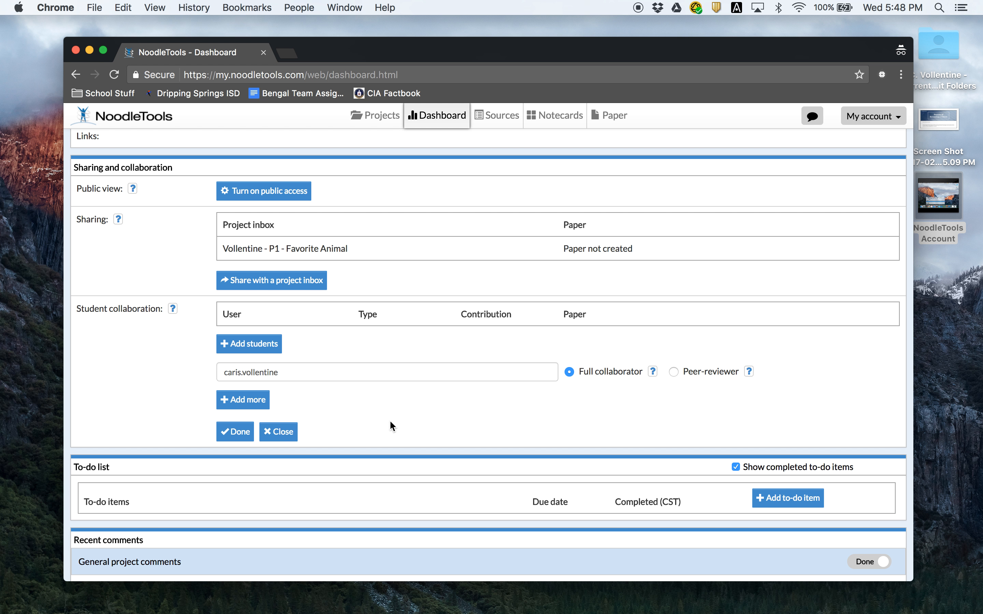
left_click(237, 431)
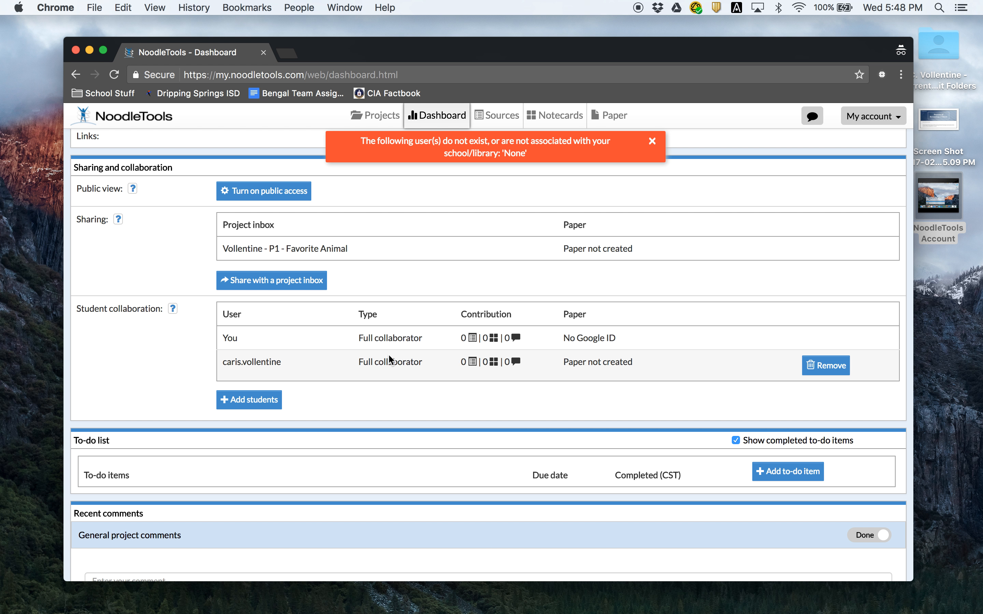
- Dismiss the red error banner and scroll down the project dashboard
left_click(530, 155)
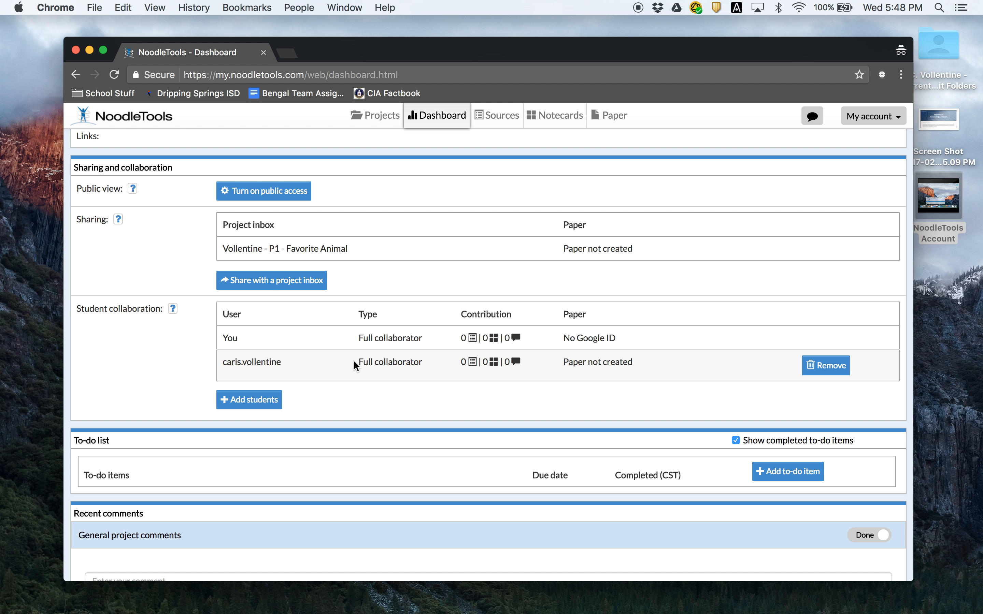
scroll(254, 380, "down", 1)
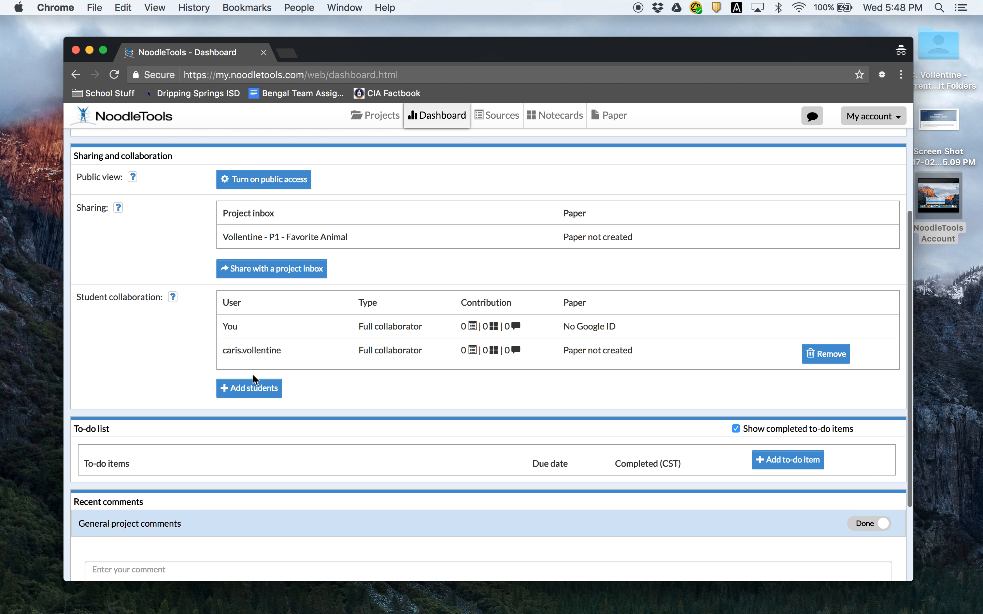
scroll(278, 384, "down", 5)
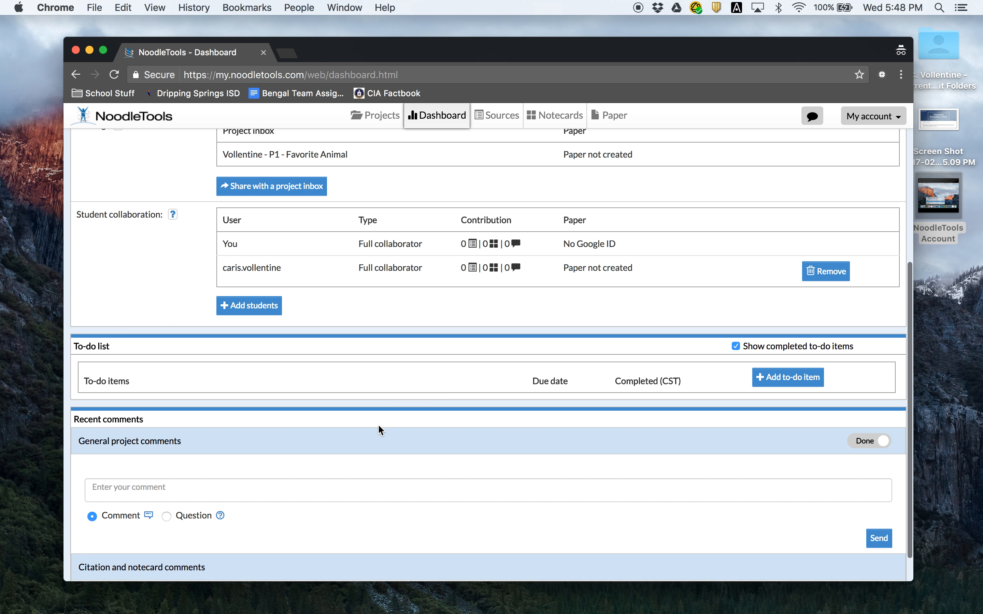
scroll(380, 430, "down", 2)
- Add the to-do item 'Check out a book at the library' due February 16
left_click(784, 343)
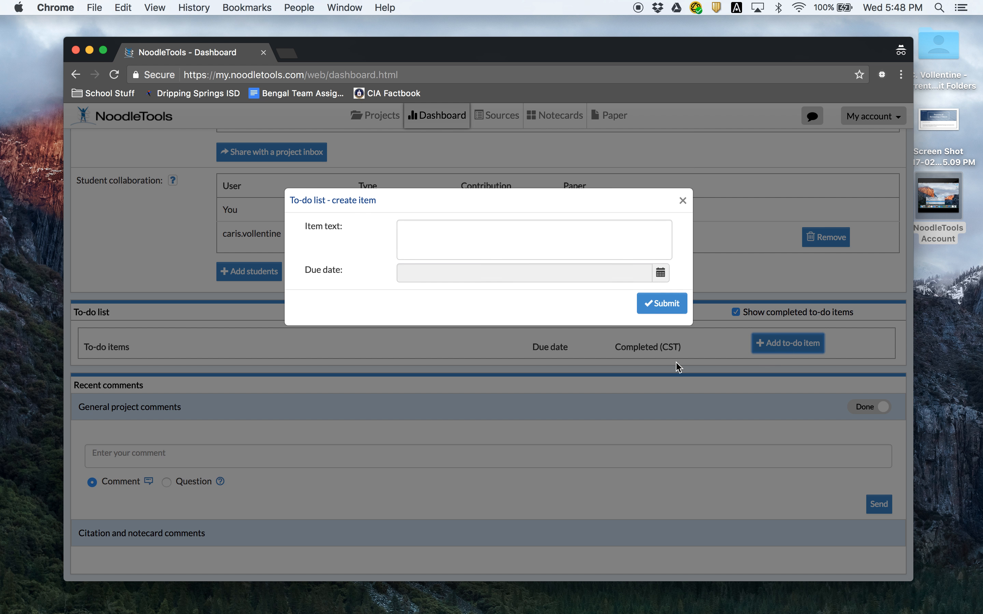
left_click(665, 274)
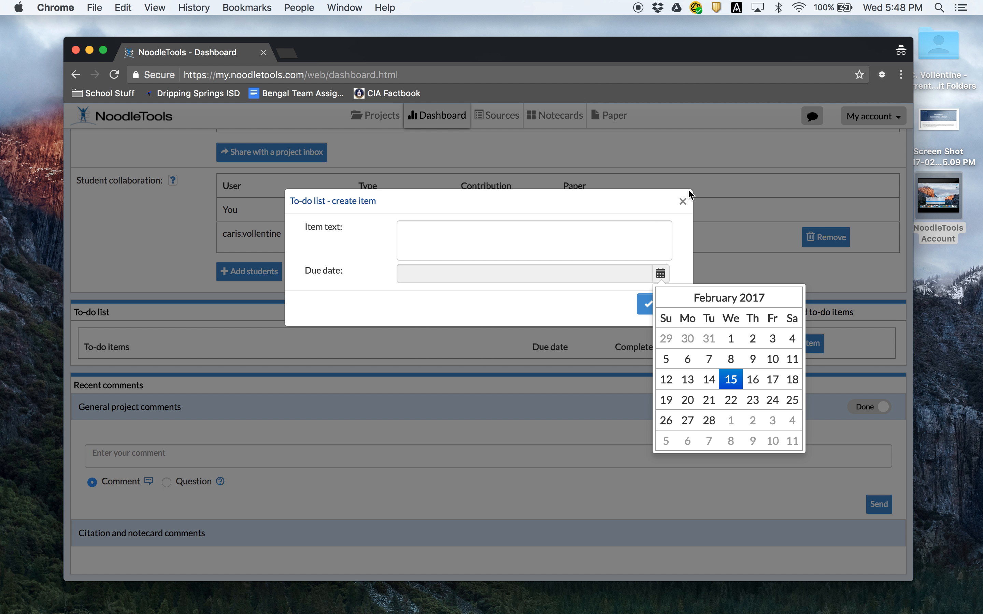
left_click(752, 380)
left_click(569, 242)
type("C")
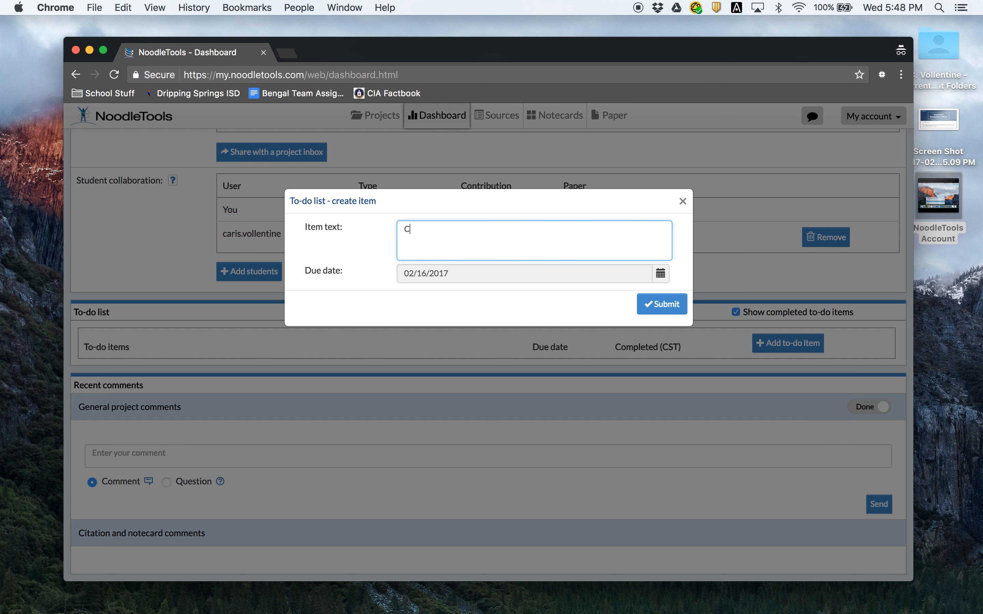
type("heck out a book at the library")
left_click(651, 312)
- Mark the library to-do item as completed, leaving its options unchanged
scroll(411, 426, "down", 2)
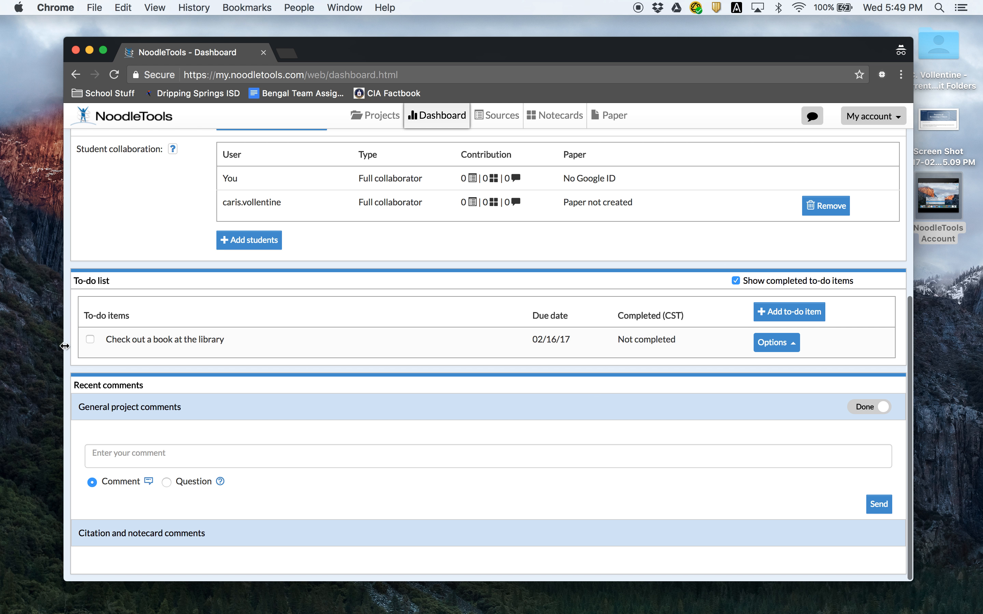
left_click(89, 337)
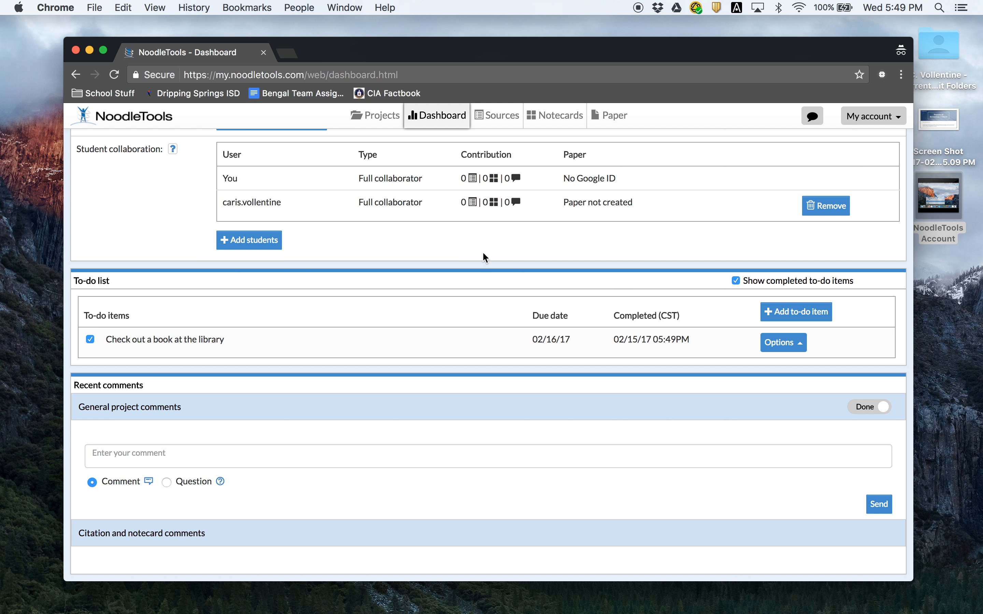
left_click(799, 343)
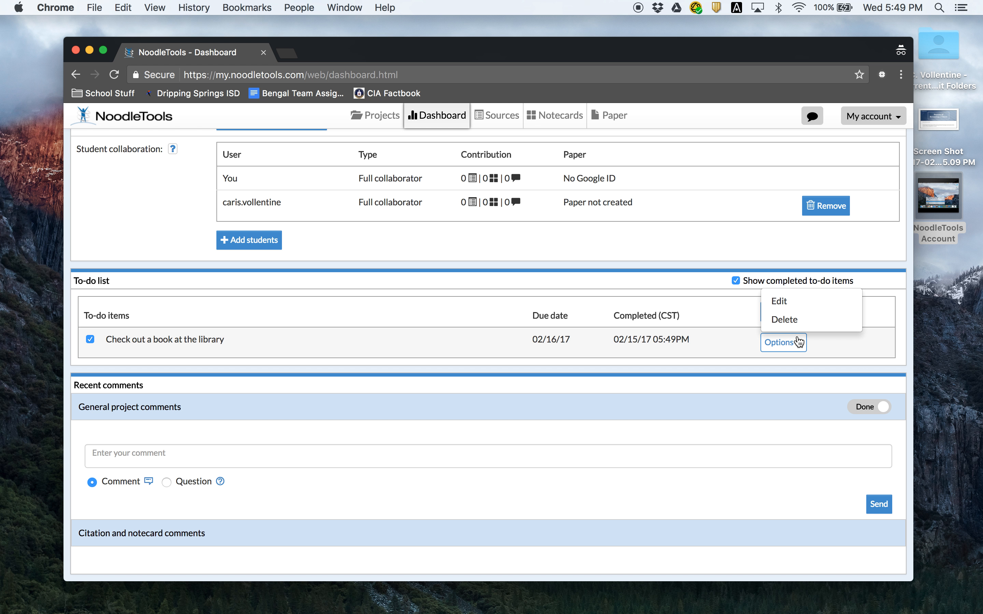
left_click(713, 346)
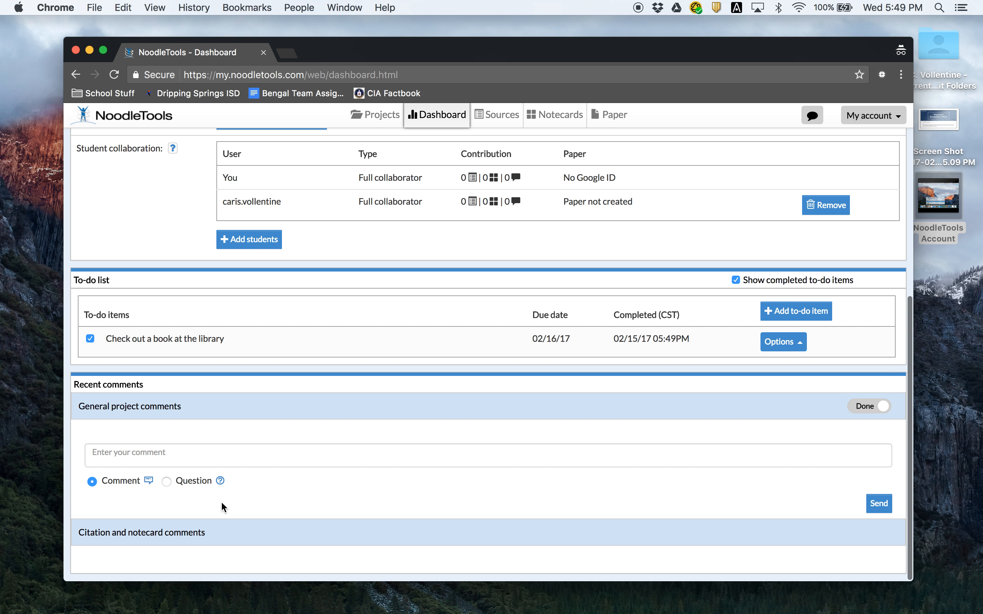
- Select the Question option in Recent comments, then scroll back to the top of the dashboard
scroll(221, 400, "down", 1)
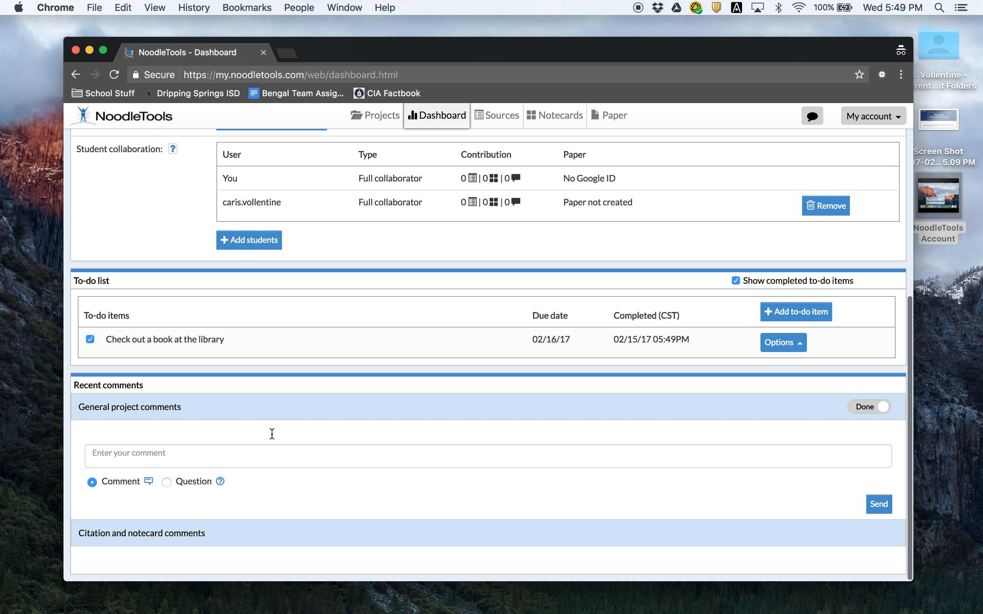
left_click(167, 483)
scroll(357, 445, "up", 3)
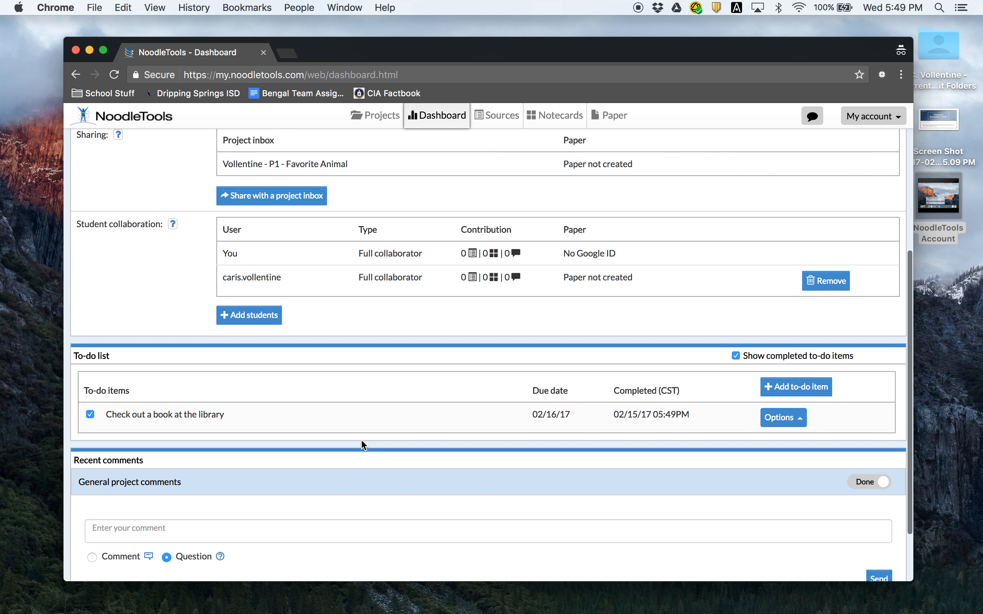
scroll(366, 444, "down", 3)
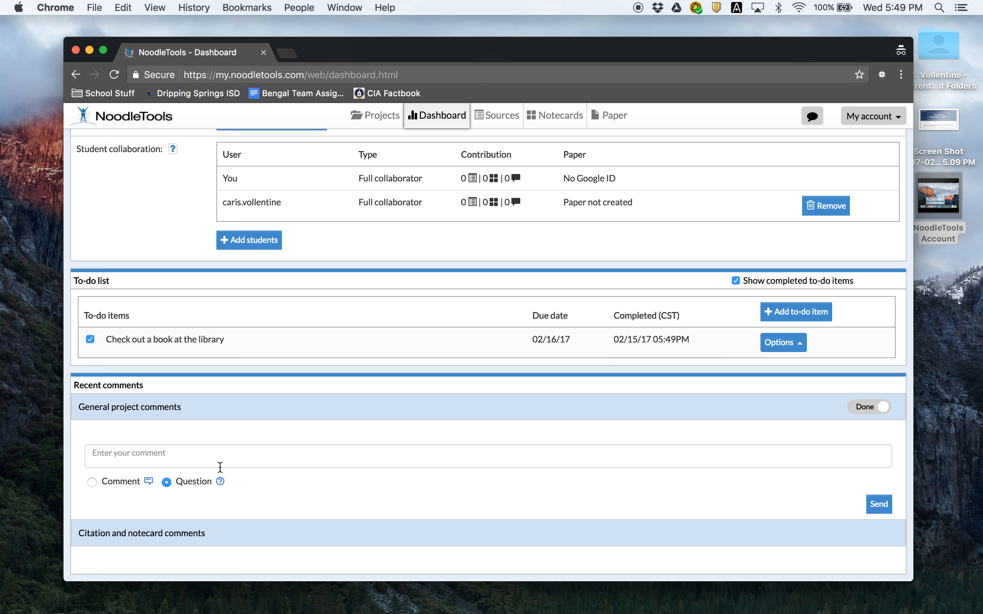
scroll(221, 468, "down", 2)
scroll(356, 467, "up", 3)
scroll(355, 466, "down", 3)
scroll(354, 452, "up", 2)
scroll(354, 452, "up", 6)
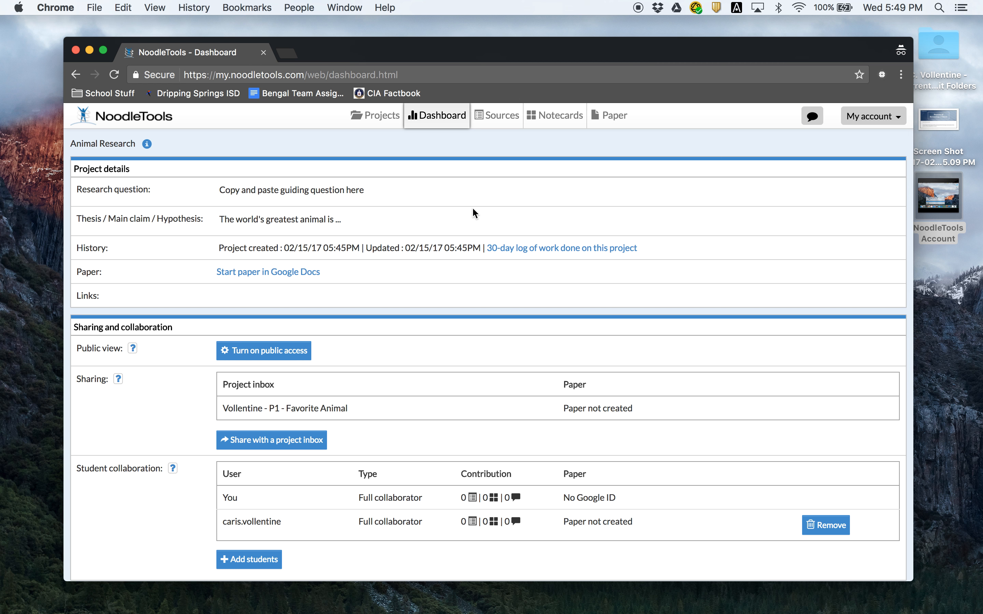
scroll(488, 324, "down", 8)
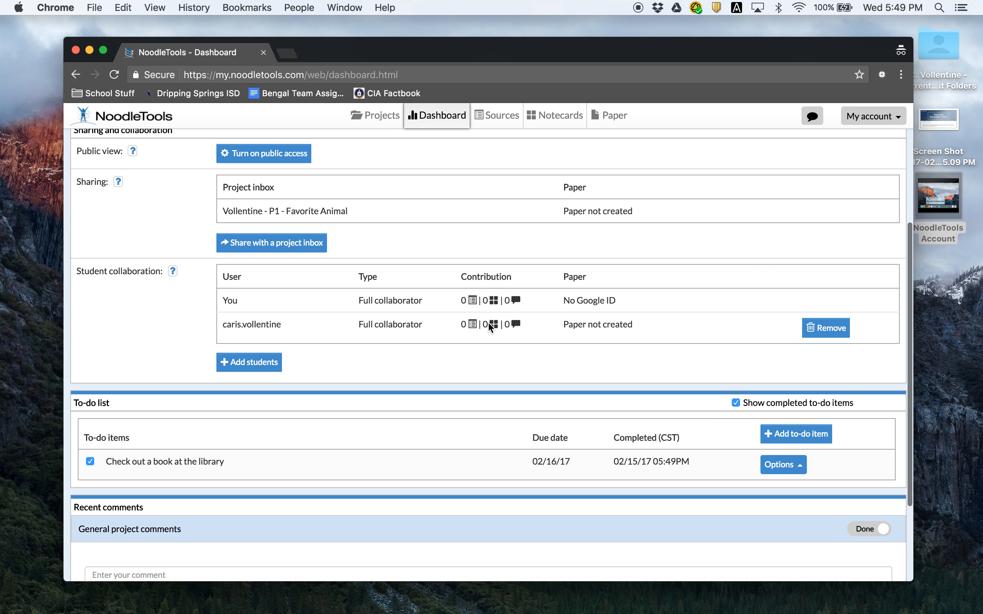
scroll(489, 321, "up", 8)
scroll(487, 322, "down", 8)
scroll(464, 364, "up", 8)
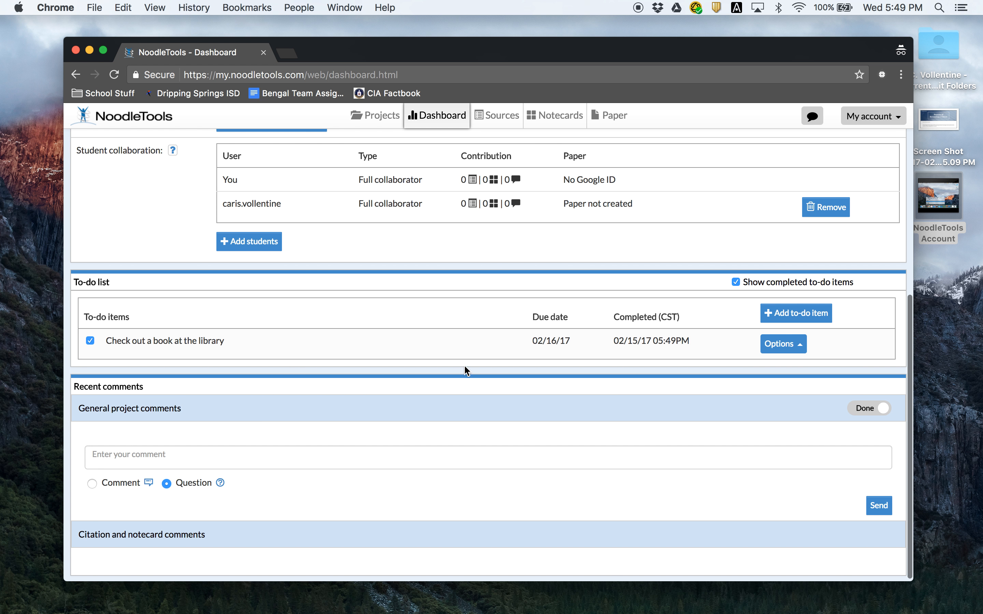